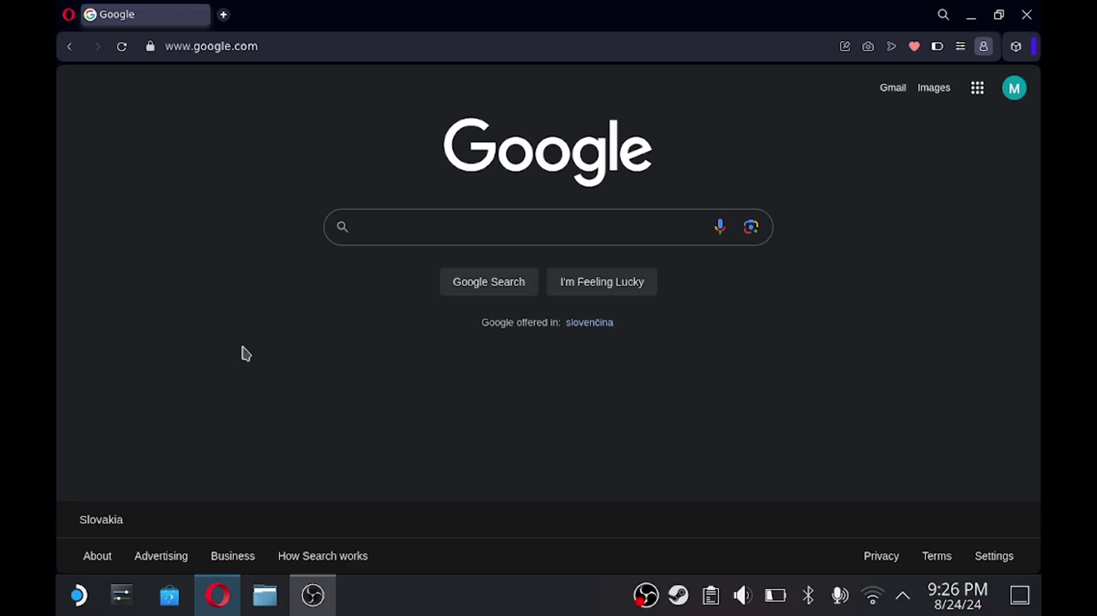
# Search Google for 'Dragon Age Inquisition custom proton'.
pyautogui.click(434, 213)
pyautogui.write('Drag')
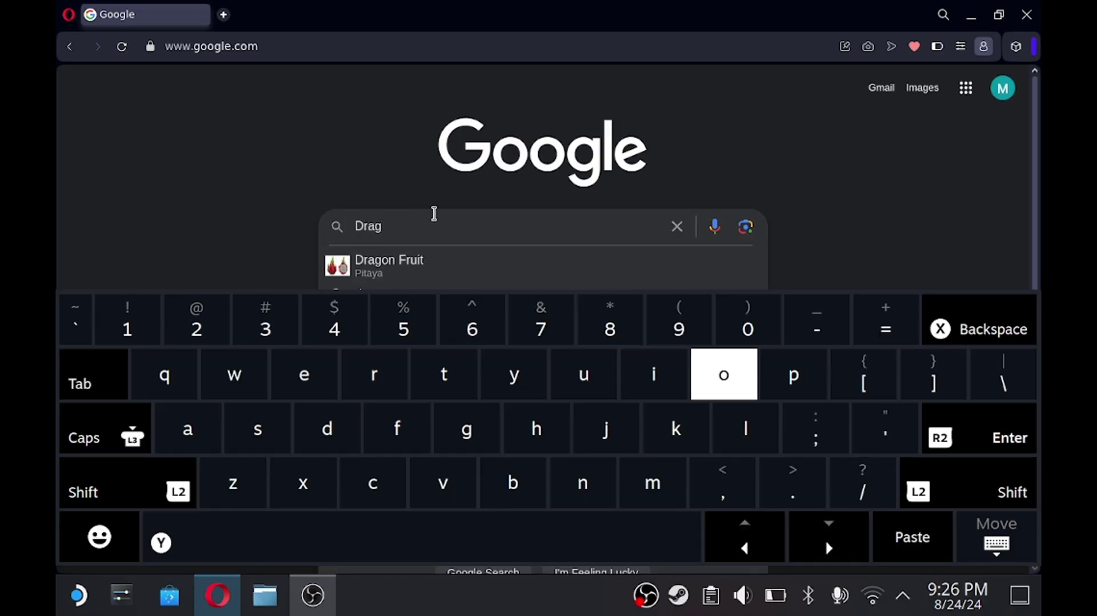
pyautogui.write('on Age Inq')
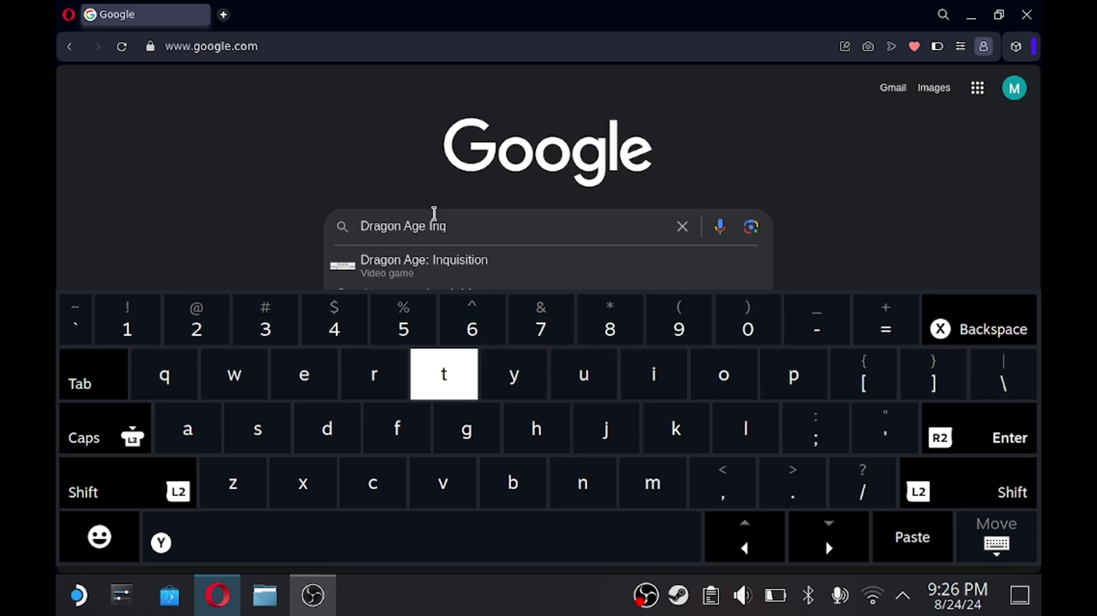
pyautogui.write('uisition cus')
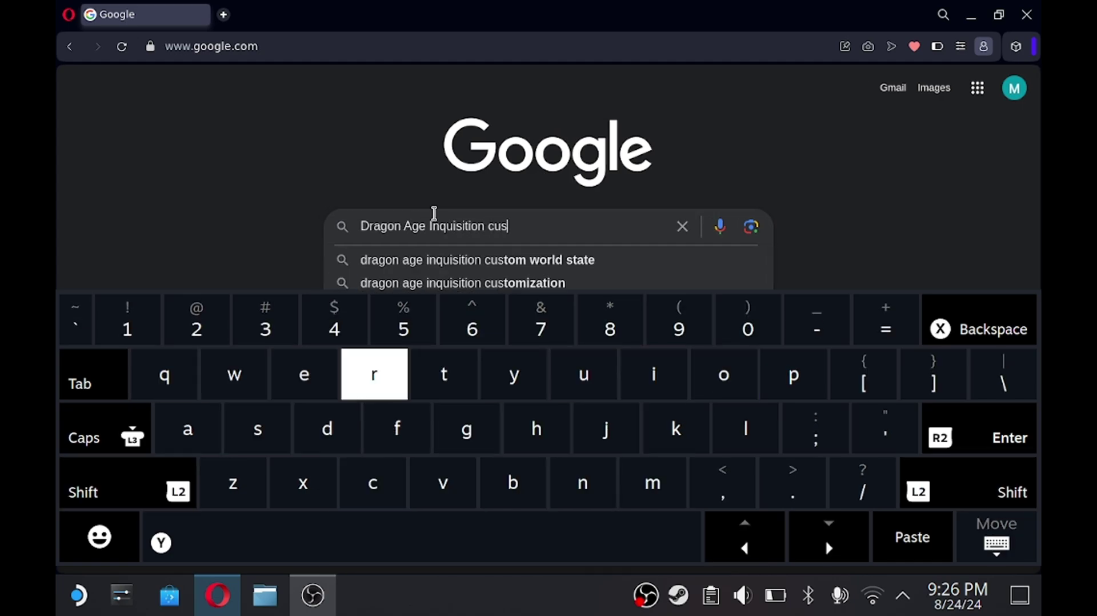
pyautogui.write('tom proton')
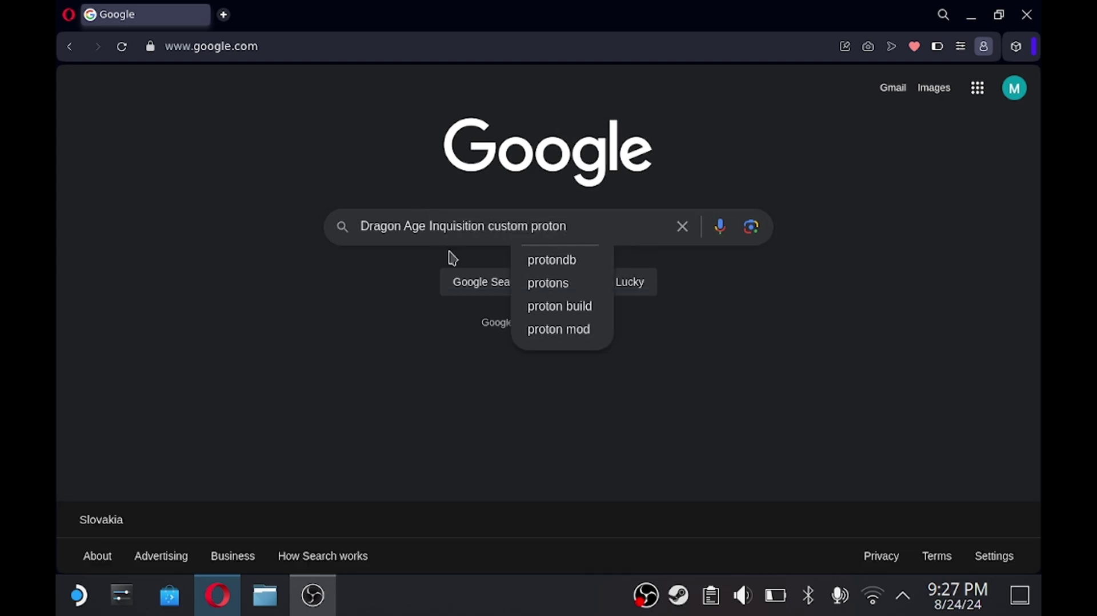
pyautogui.click(544, 207)
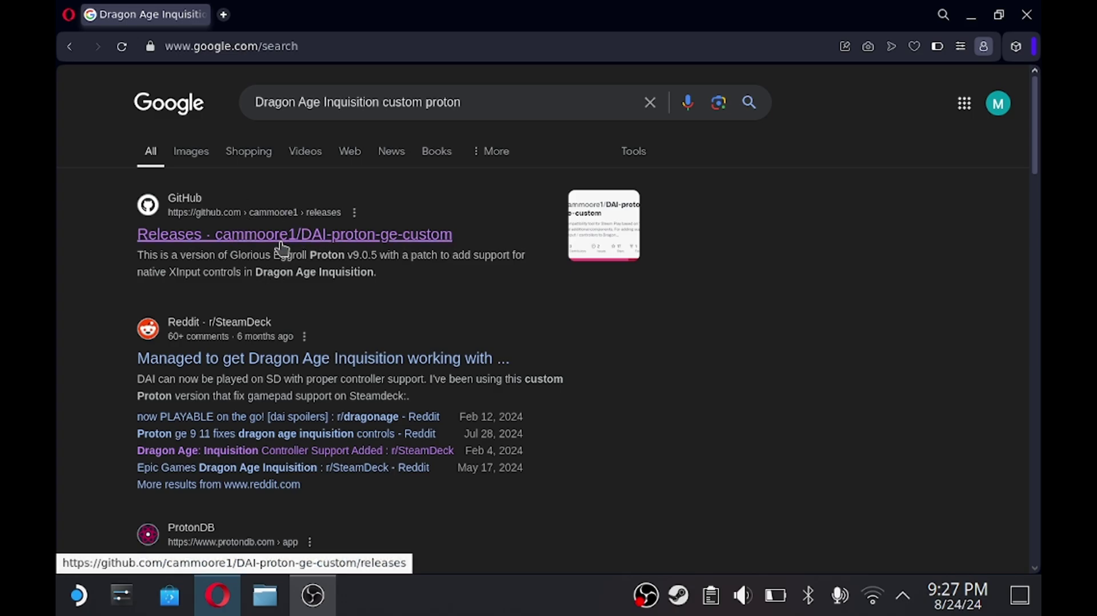
# Download DAI-Proton-1.0.4.tar.gz from the Proton-Workaround-v1.0.4 assets on the DAI-proton-ge-custom releases page.
pyautogui.click(281, 247)
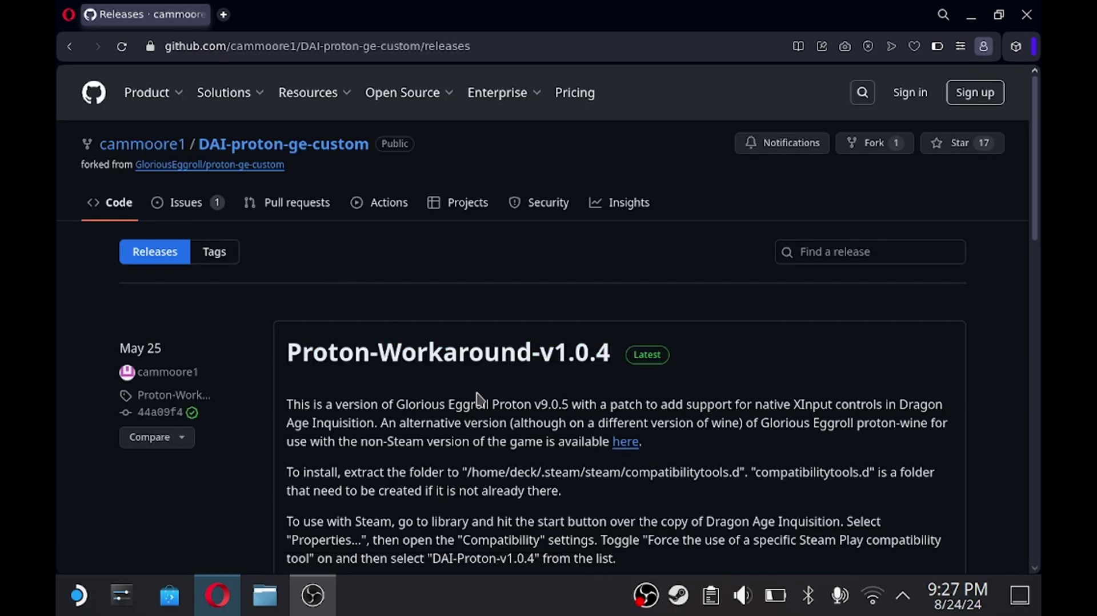
pyautogui.scroll(-3, 479, 398)
pyautogui.scroll(-12, 477, 392)
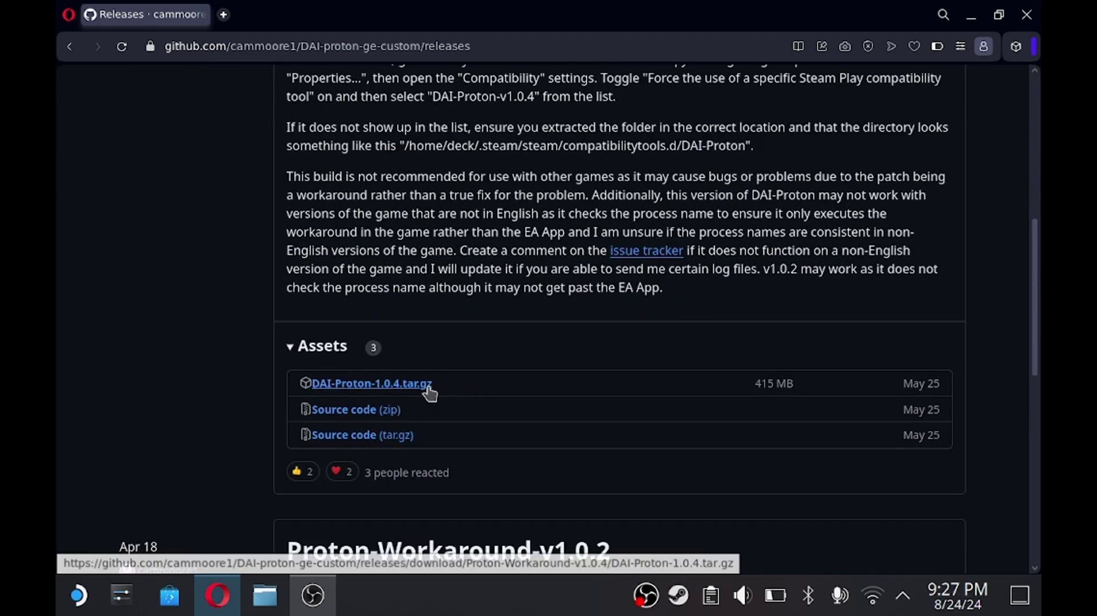
pyautogui.click(407, 390)
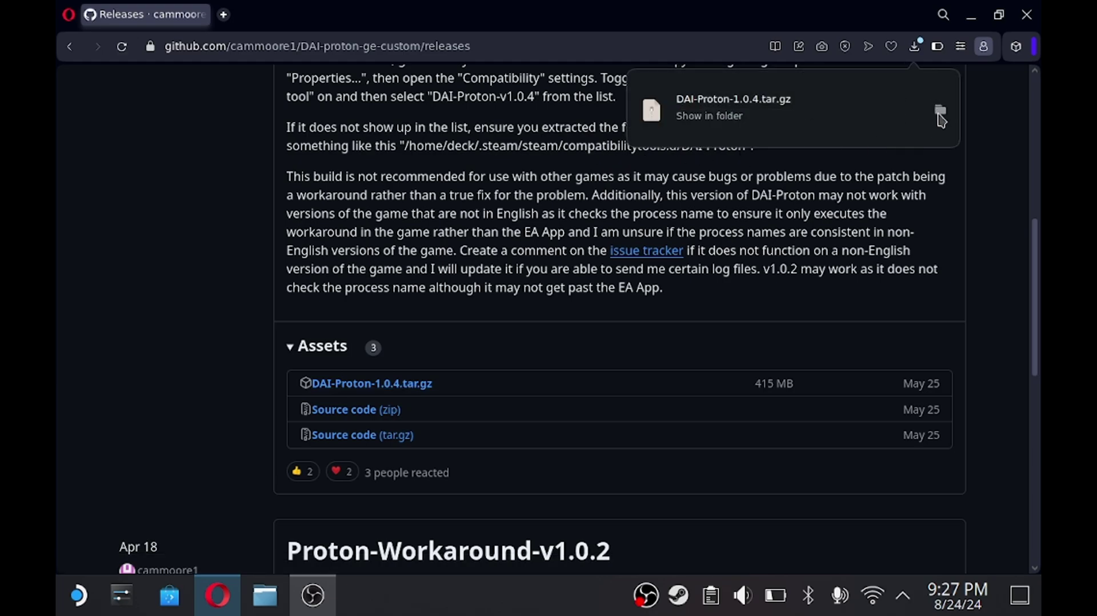
# Open the downloaded DAI-Proton-1.0.4.tar.gz from Downloads in Ark.
pyautogui.click(939, 117)
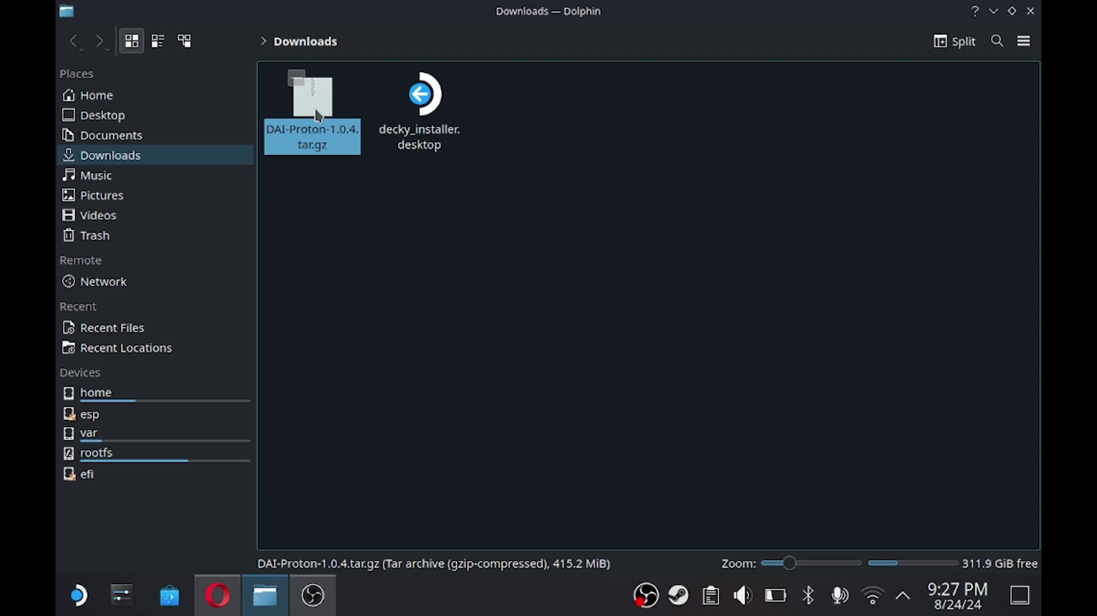
pyautogui.click(319, 116)
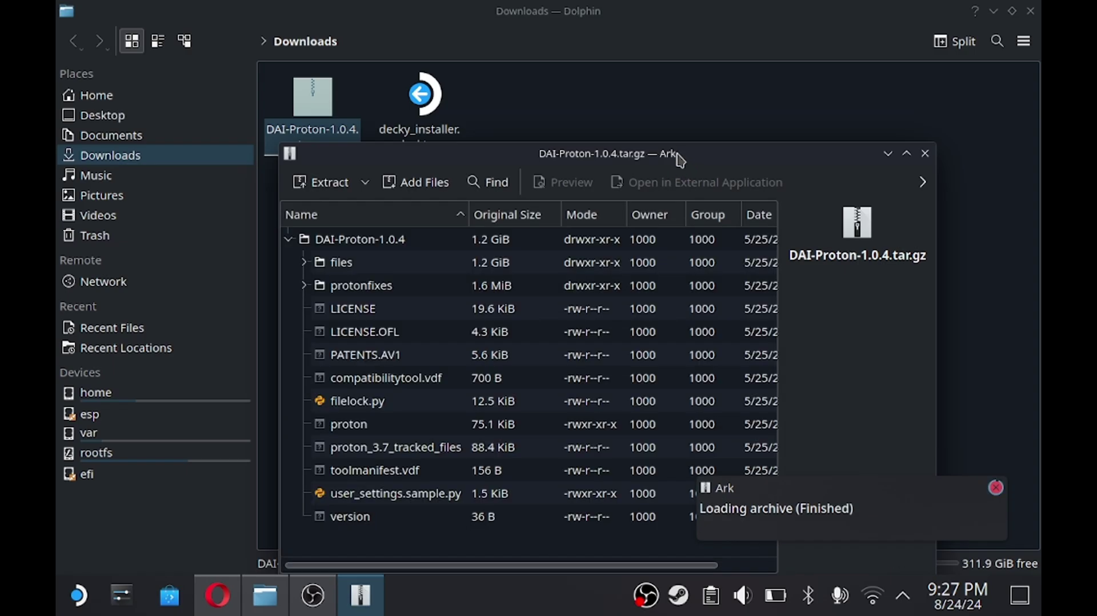
pyautogui.moveTo(680, 159)
pyautogui.mouseDown()
pyautogui.moveTo(693, 127)
pyautogui.moveTo(746, 149)
pyautogui.mouseUp()
# Extract the DAI-Proton-1.0.4 folder into Downloads, then close Ark.
pyautogui.click(357, 227)
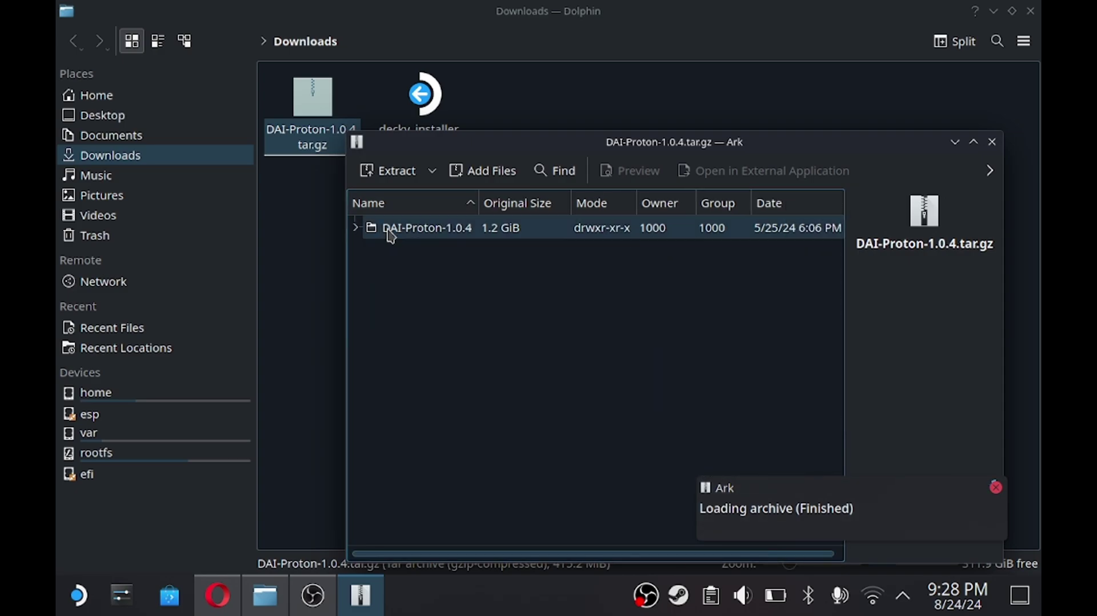
pyautogui.moveTo(439, 236)
pyautogui.mouseDown()
pyautogui.moveTo(377, 248)
pyautogui.moveTo(313, 222)
pyautogui.mouseUp()
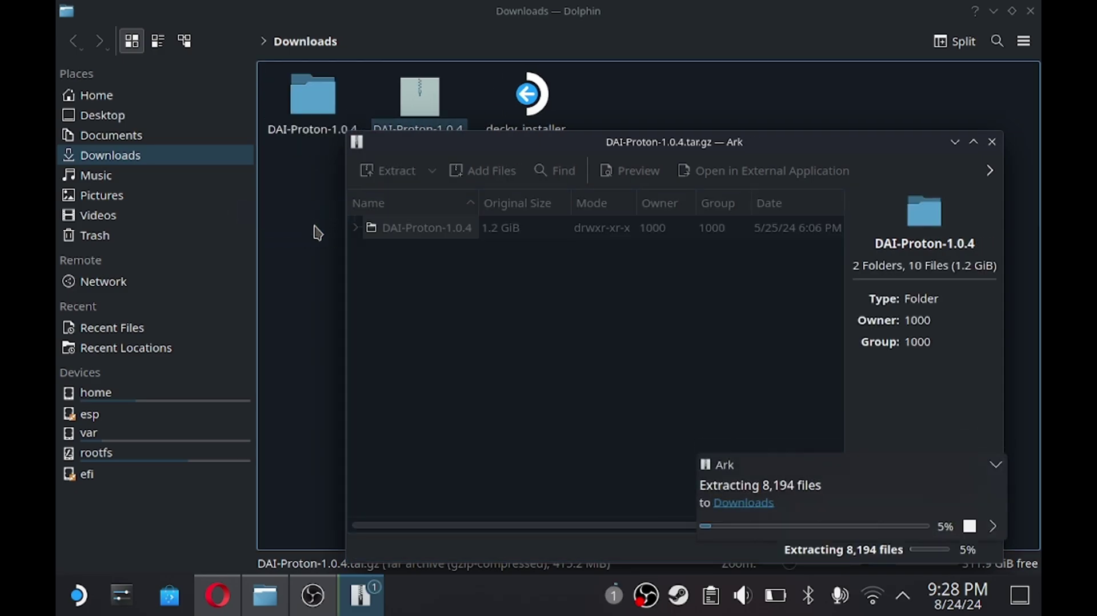
pyautogui.click(995, 462)
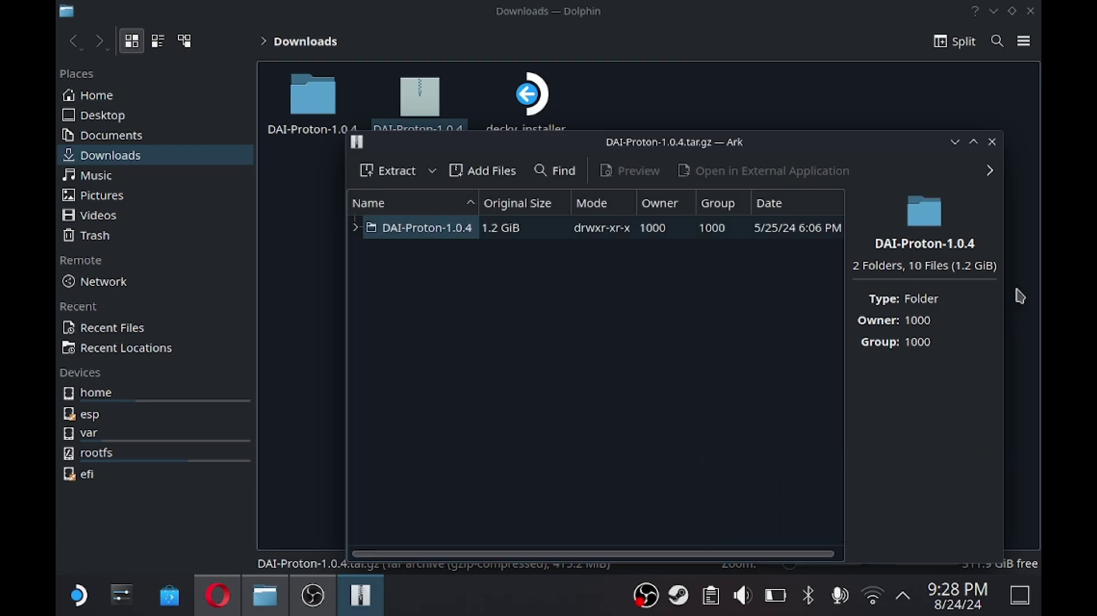
pyautogui.click(991, 142)
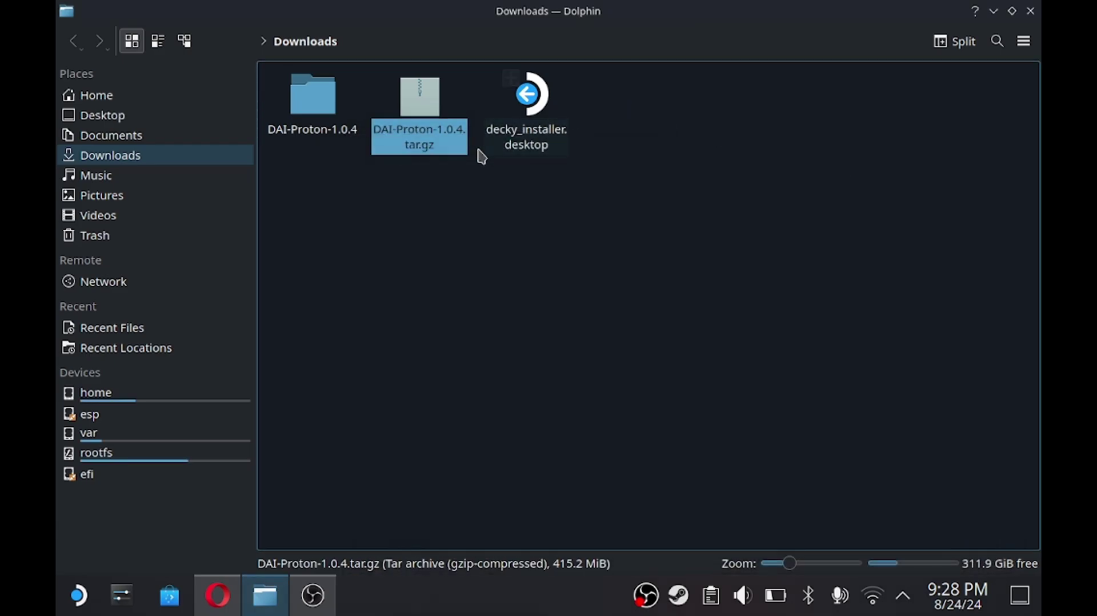
pyautogui.click(367, 230)
# Cut the DAI-Proton-1.0.4 folder and browse to /home/deck/.steam/steam.
pyautogui.rightClick(317, 114)
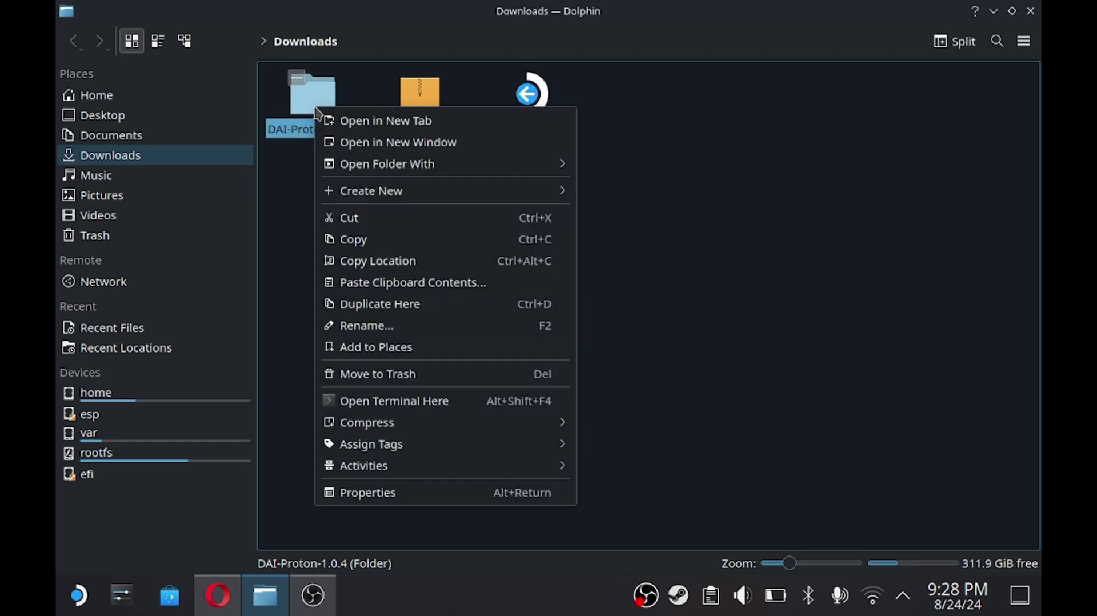
pyautogui.click(364, 229)
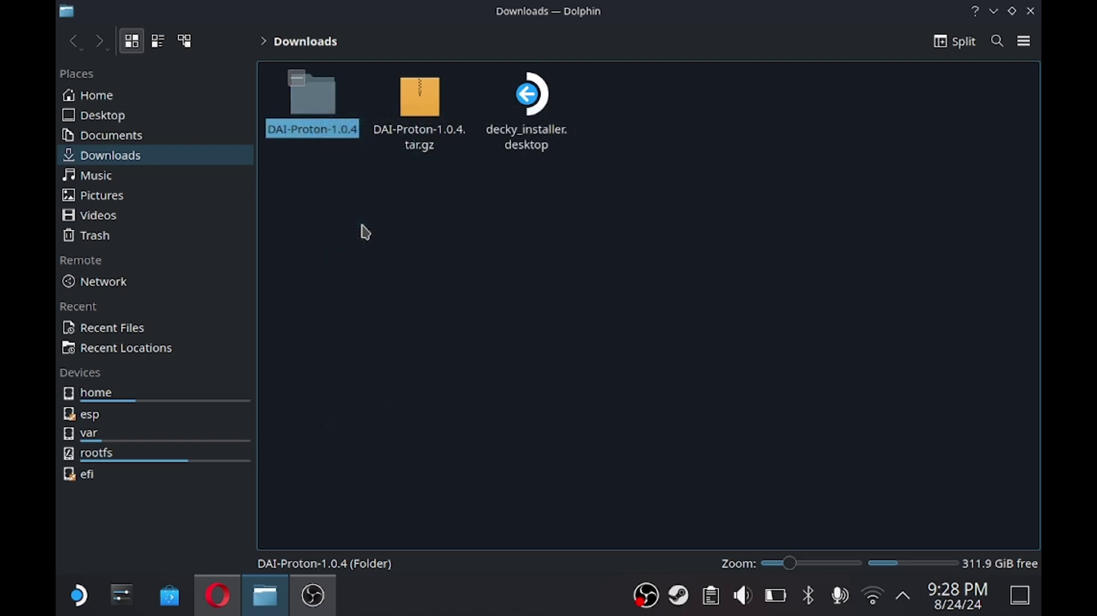
pyautogui.click(180, 406)
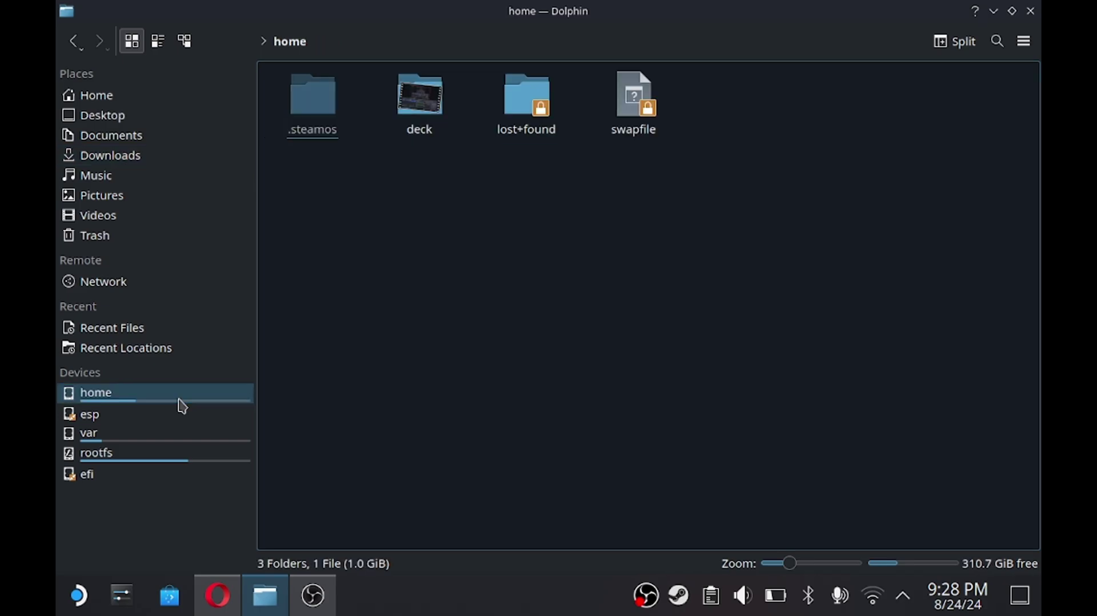
pyautogui.doubleClick(427, 113)
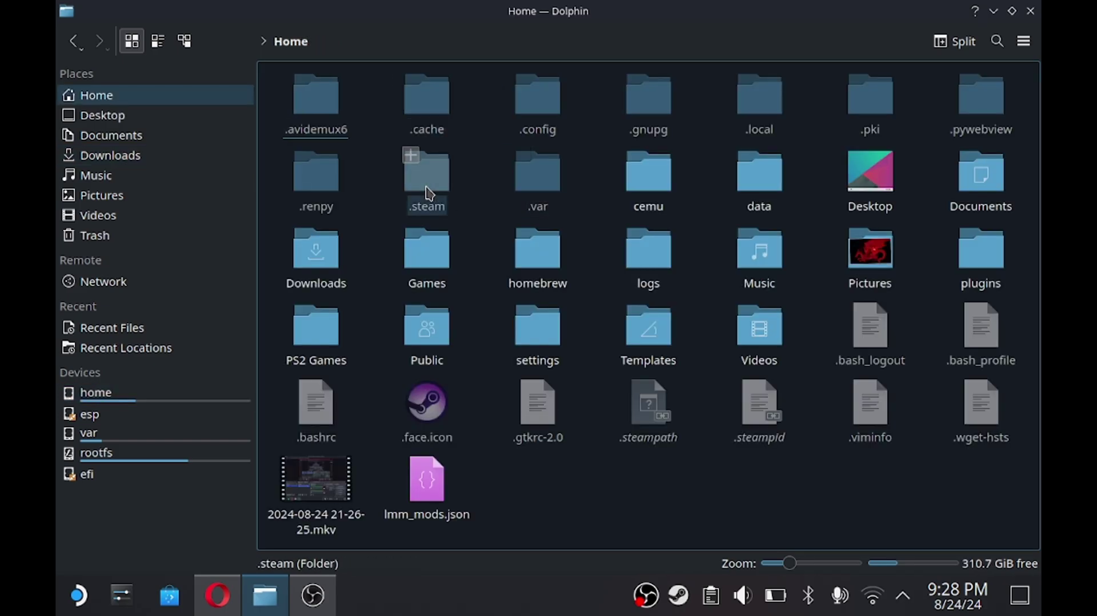
pyautogui.doubleClick(424, 189)
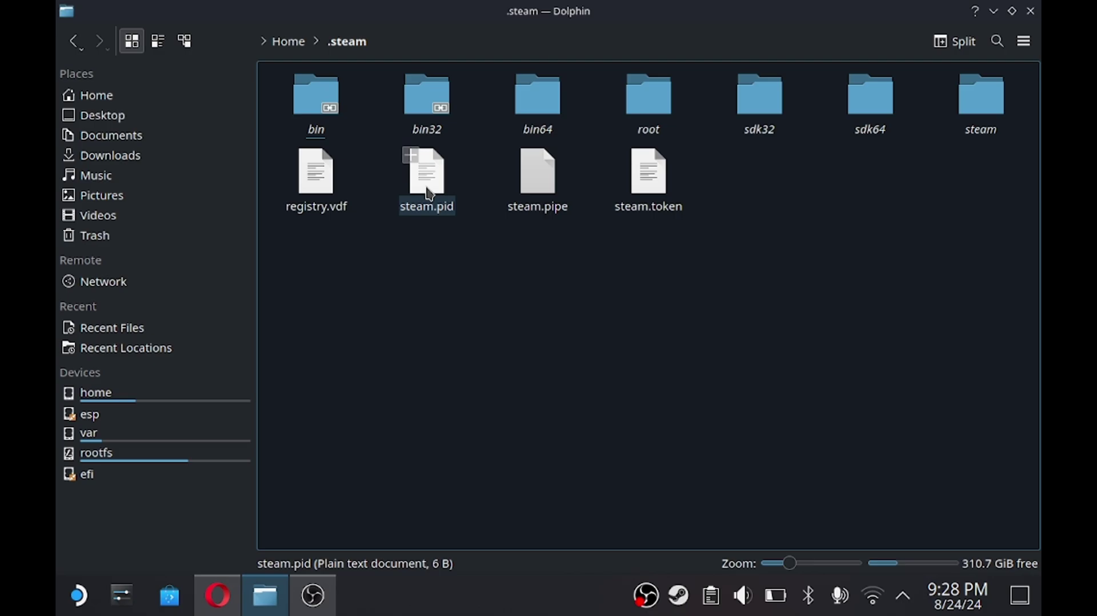
pyautogui.doubleClick(976, 99)
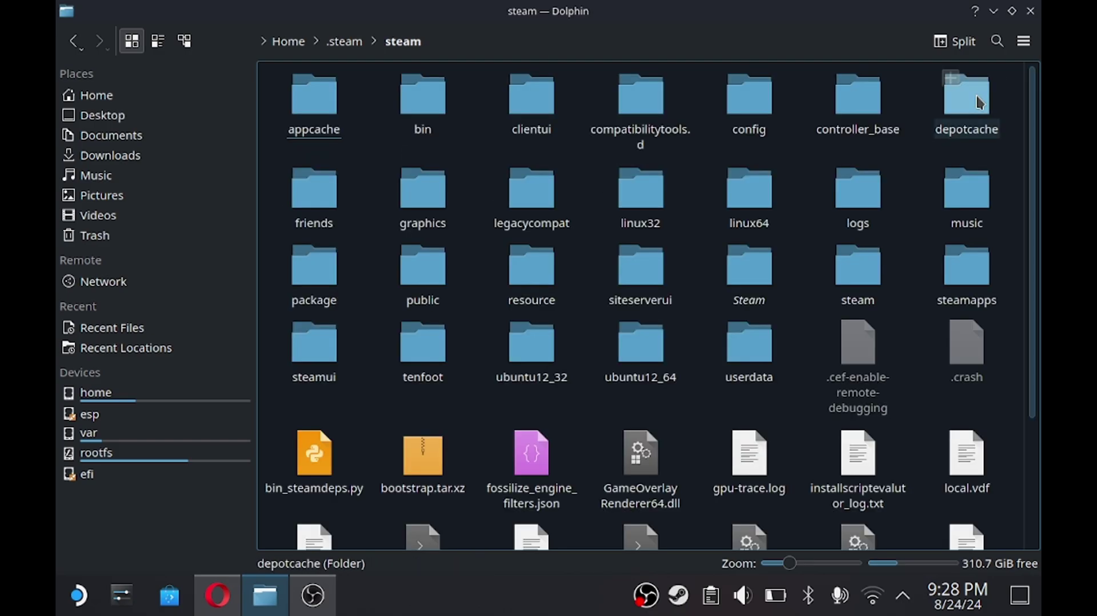
# Paste DAI-Proton-1.0.4 into compatibilitytools.d beside GE-Proton9-11.
pyautogui.doubleClick(651, 118)
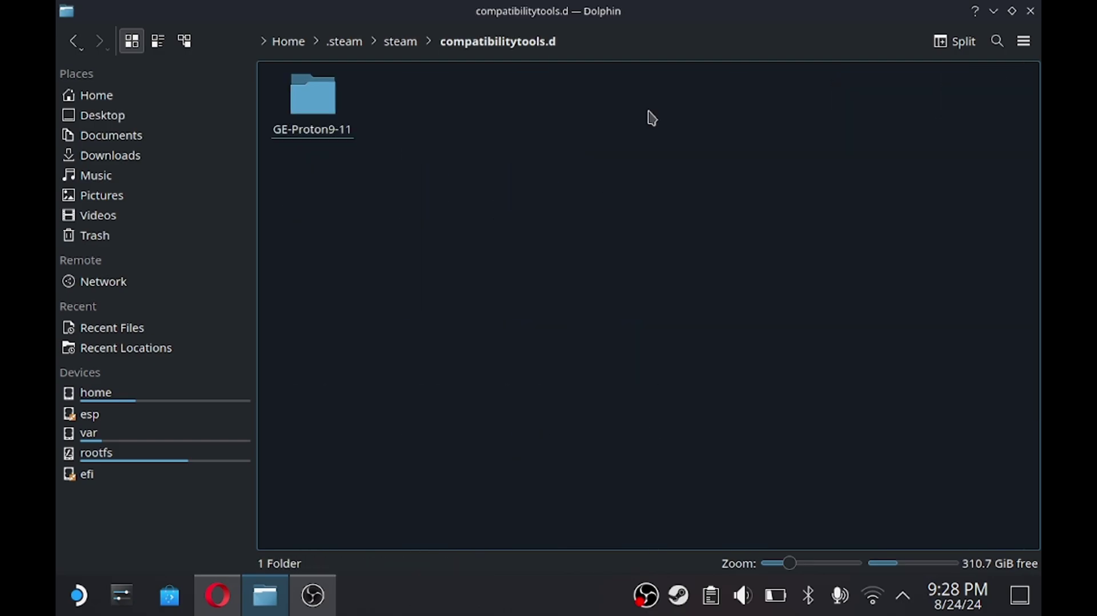
pyautogui.rightClick(467, 140)
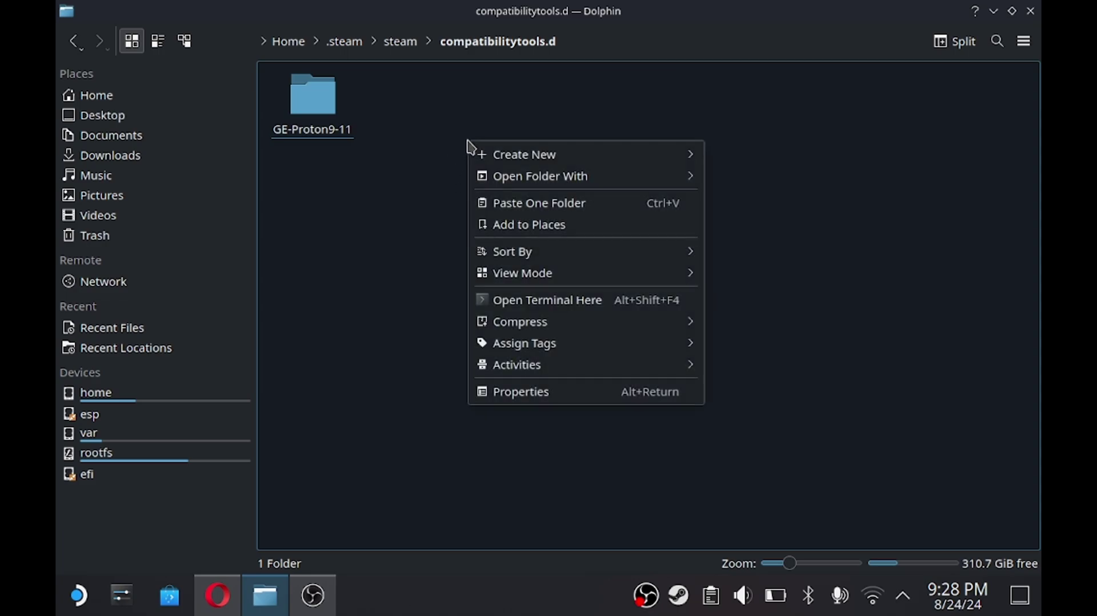
pyautogui.click(612, 216)
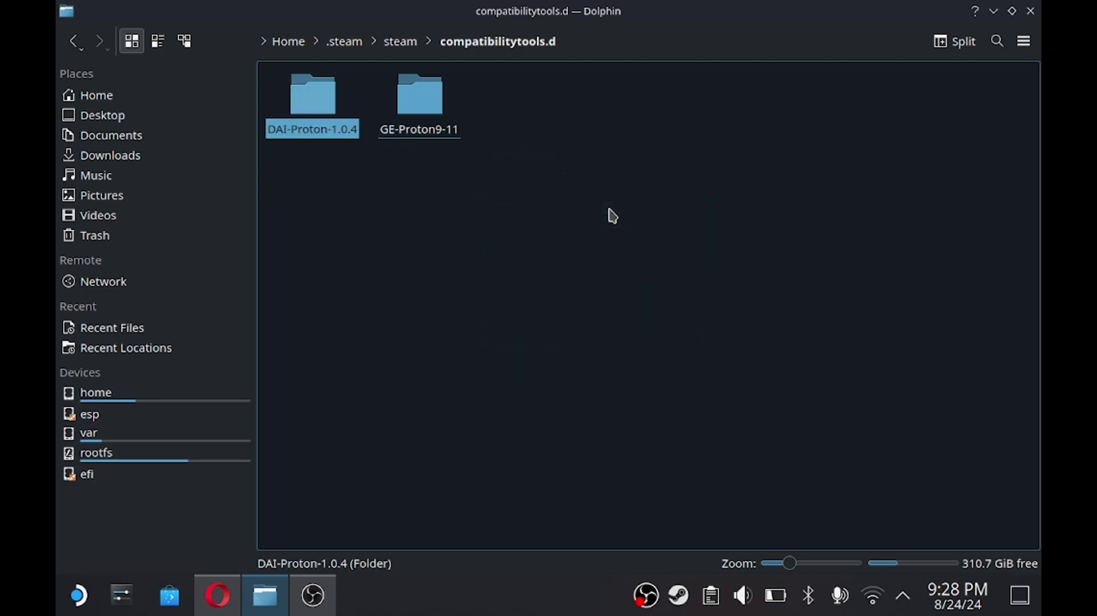
pyautogui.click(376, 246)
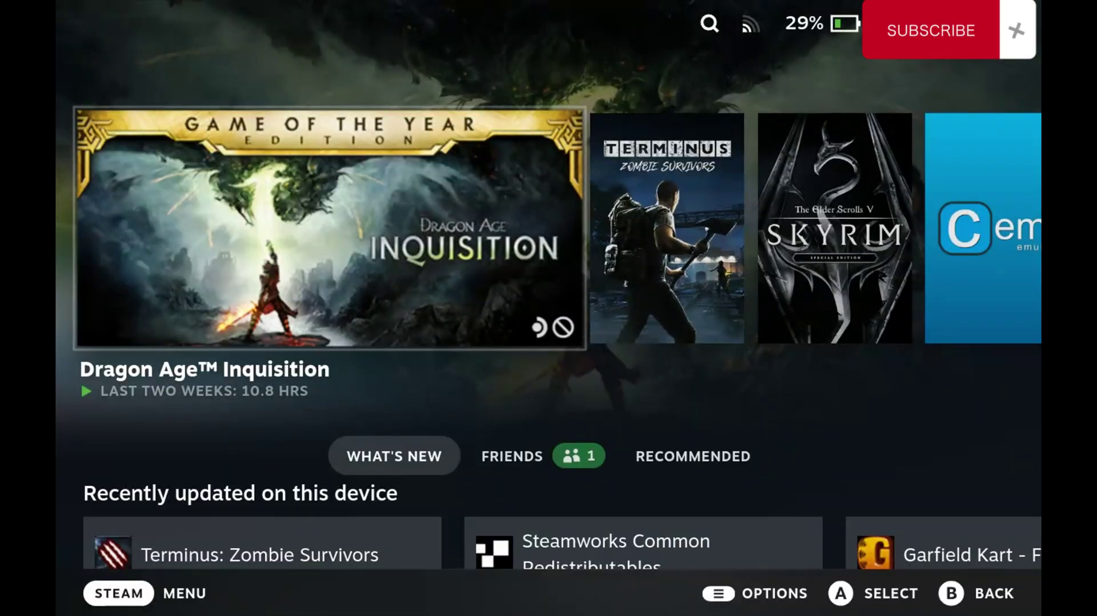
# In Dragon Age Inquisition's Properties > Compatibility, force the DAI-Proton-1.0.4 tool.
pyautogui.press('Return')
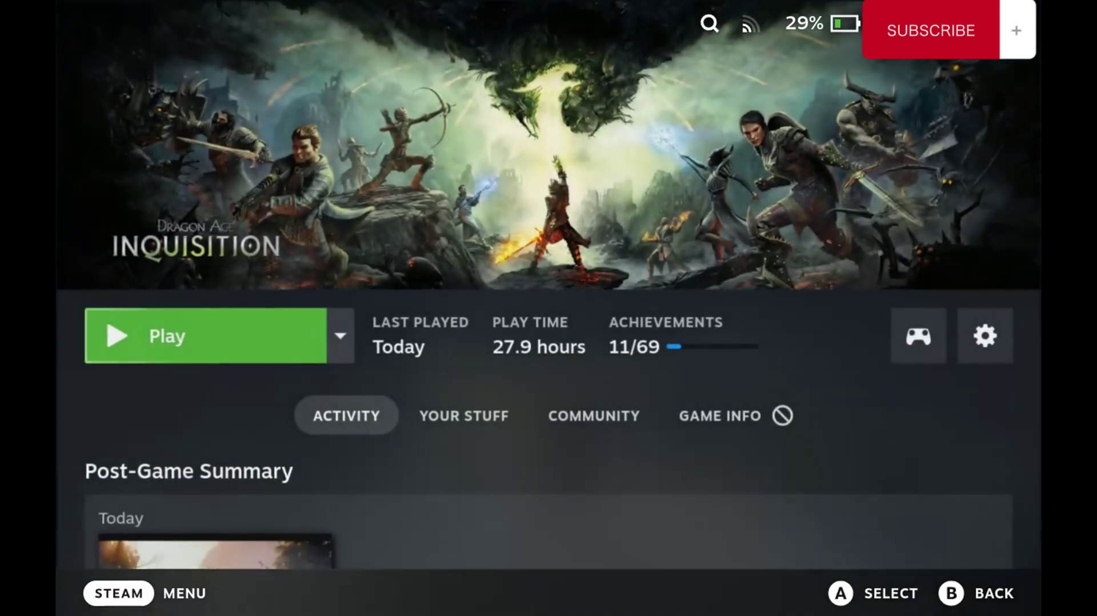
pyautogui.press('Right')
pyautogui.press('Right')
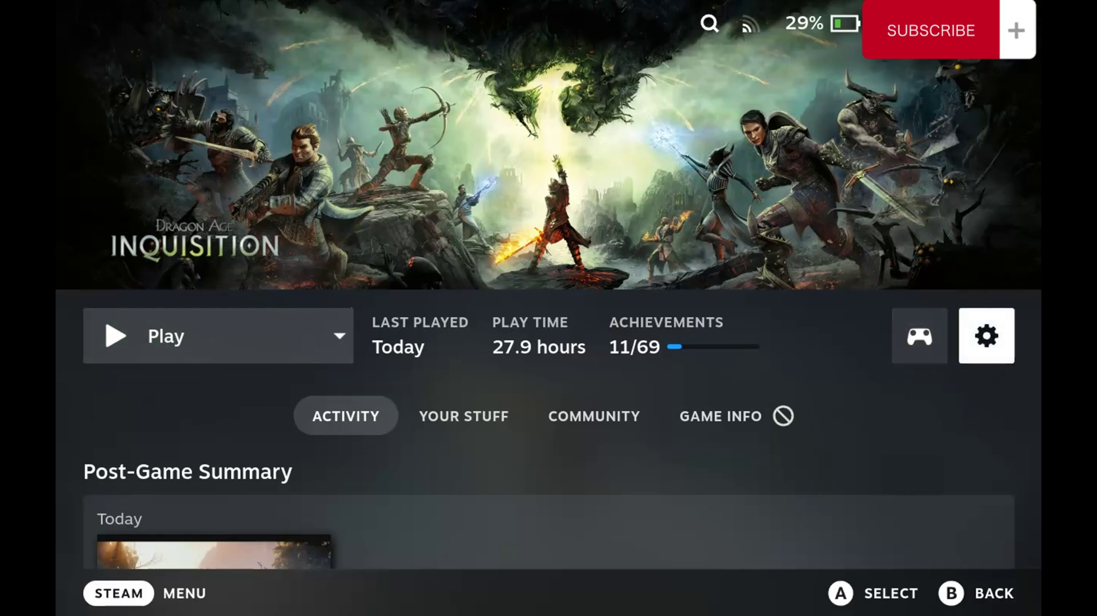
pyautogui.press('Return')
pyautogui.press('Down')
pyautogui.press('Down')
pyautogui.press('Down')
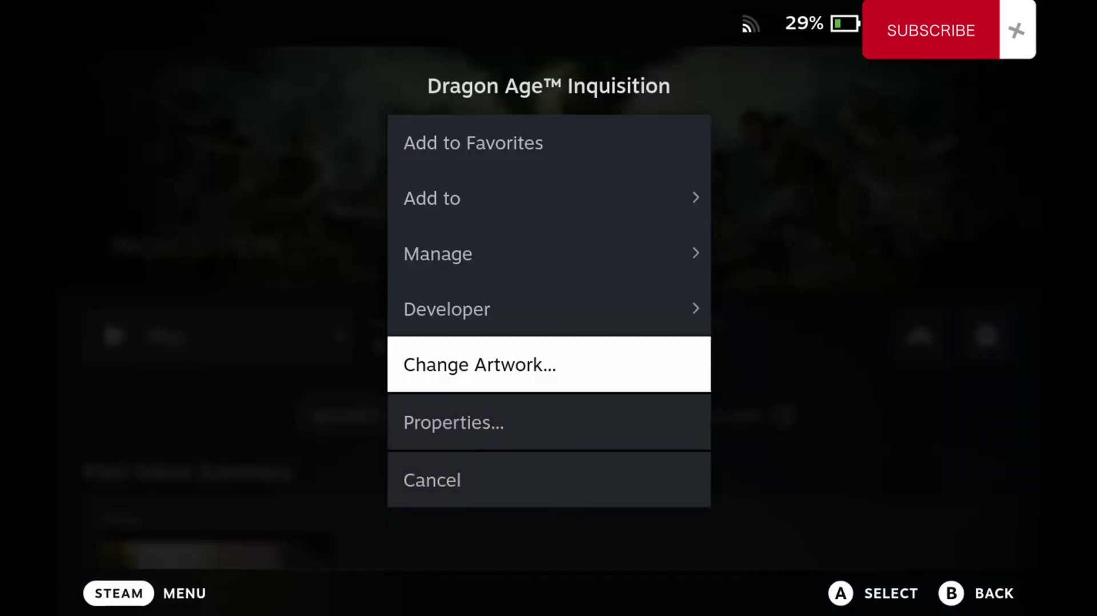
pyautogui.press('Return')
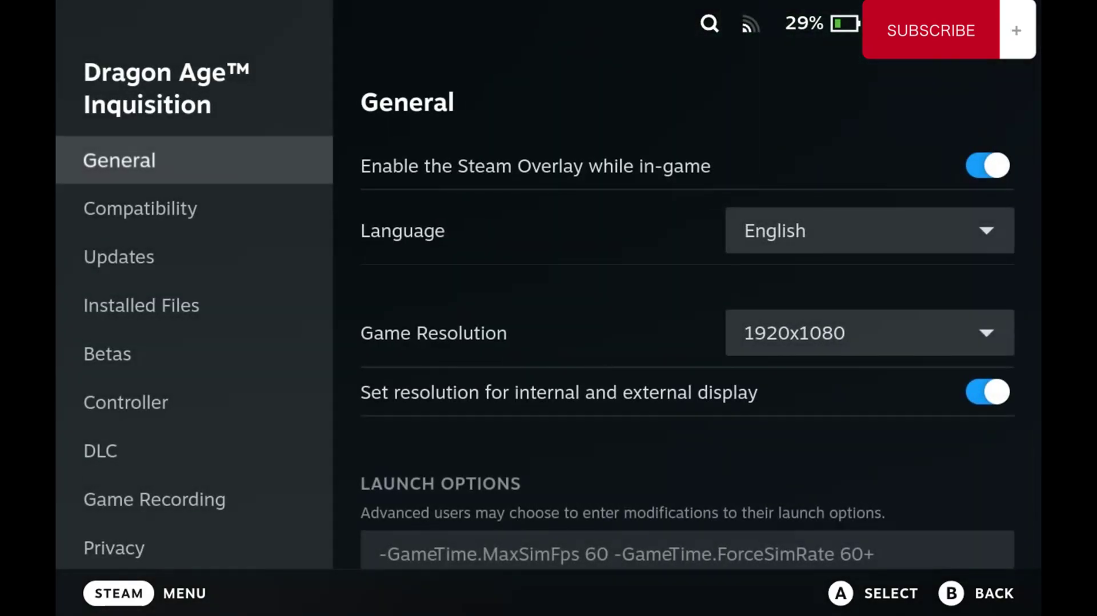
pyautogui.press('Down')
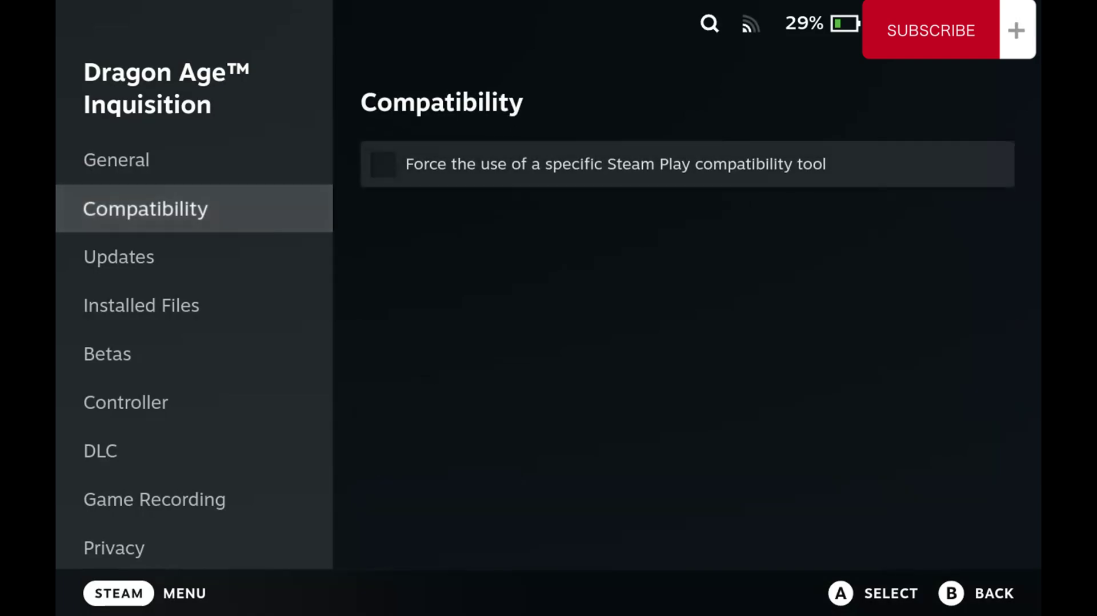
pyautogui.press('Right')
pyautogui.press('Return')
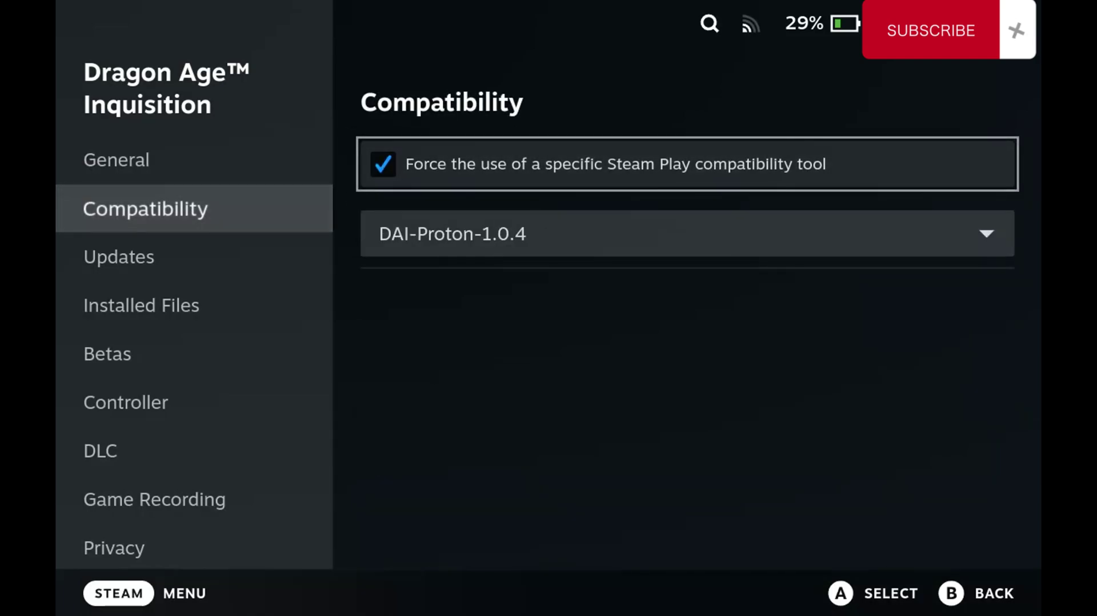
pyautogui.press('Down')
pyautogui.press('Return')
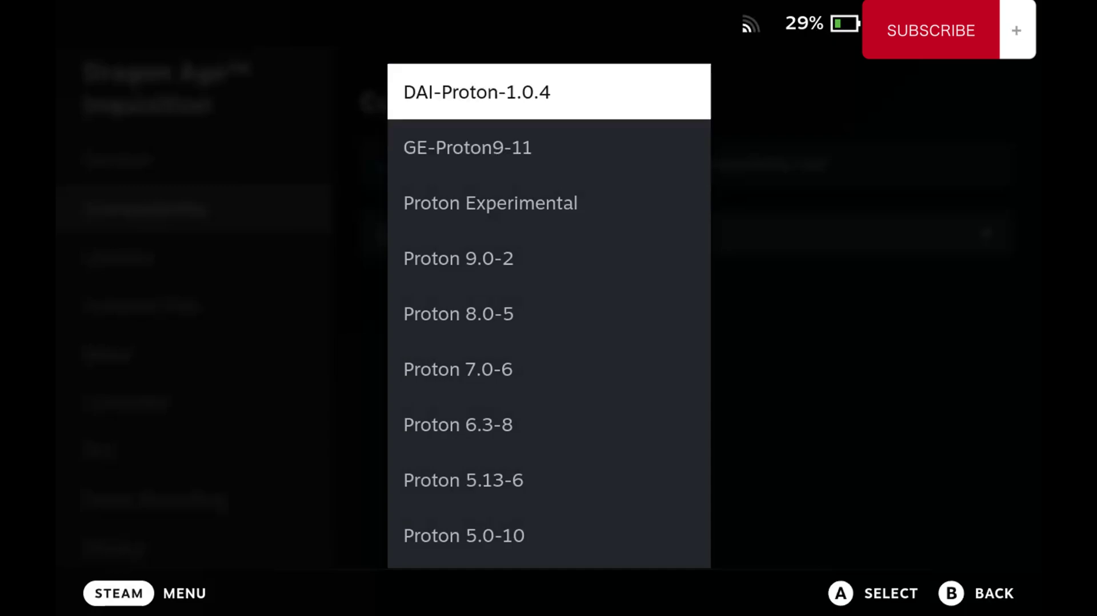
pyautogui.press('Return')
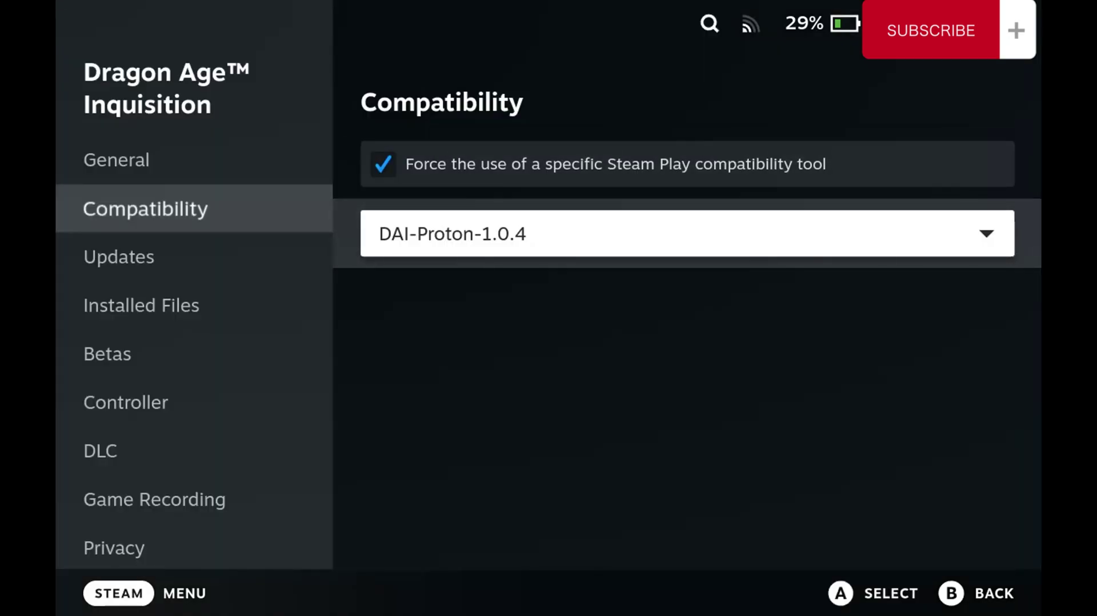
pyautogui.press('Escape')
pyautogui.press('Escape')
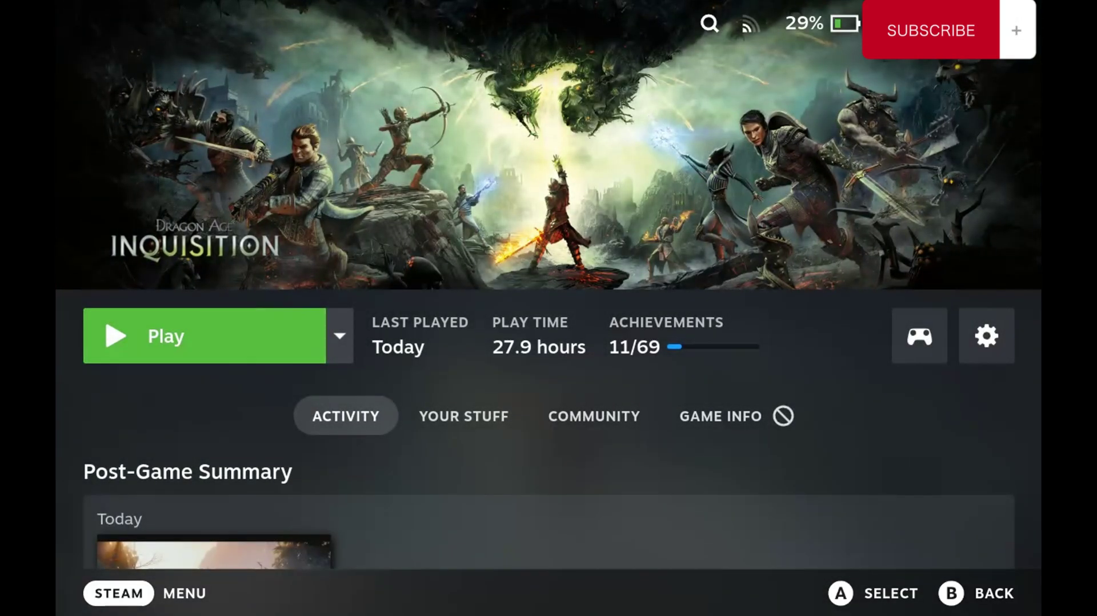
# Launch Dragon Age Inquisition and open Options > Controls.
pyautogui.press('Return')
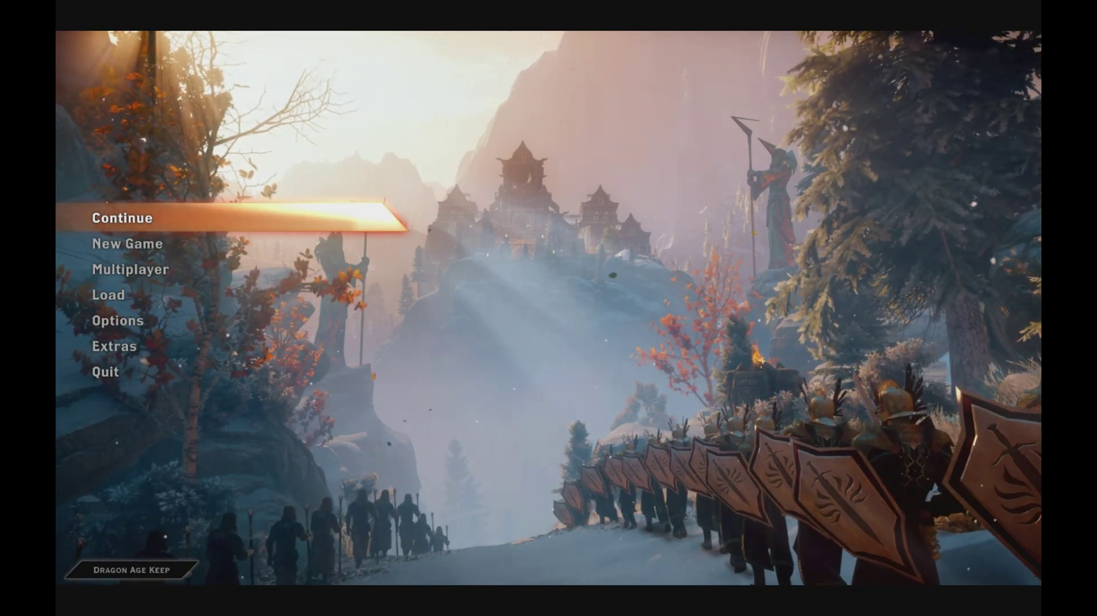
pyautogui.press('Down')
pyautogui.press('Down')
pyautogui.press('Down')
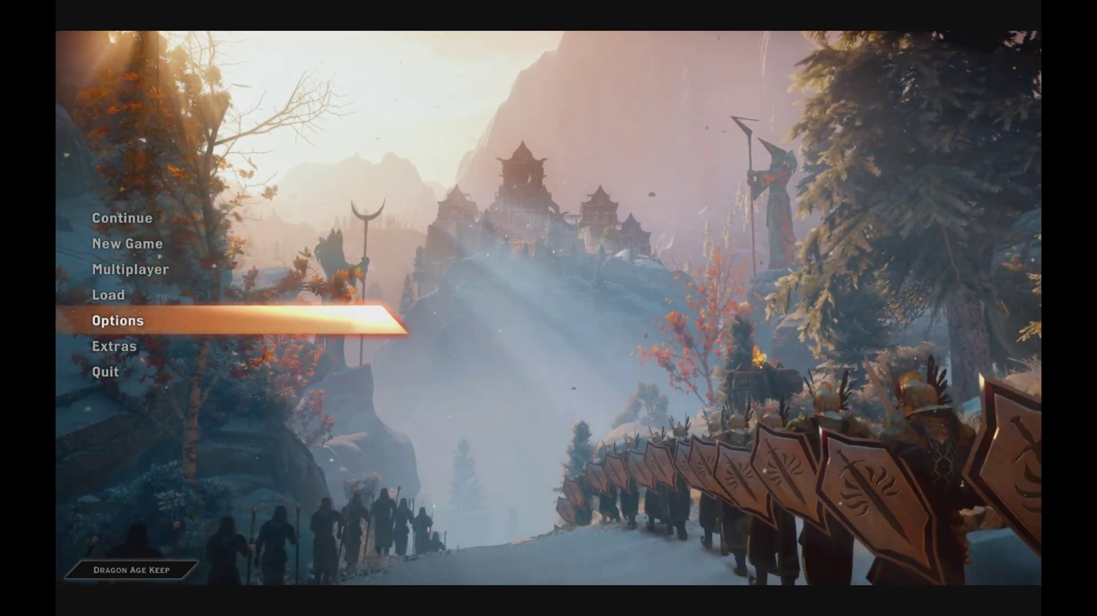
pyautogui.press('Return')
pyautogui.press('Down')
pyautogui.press('Down')
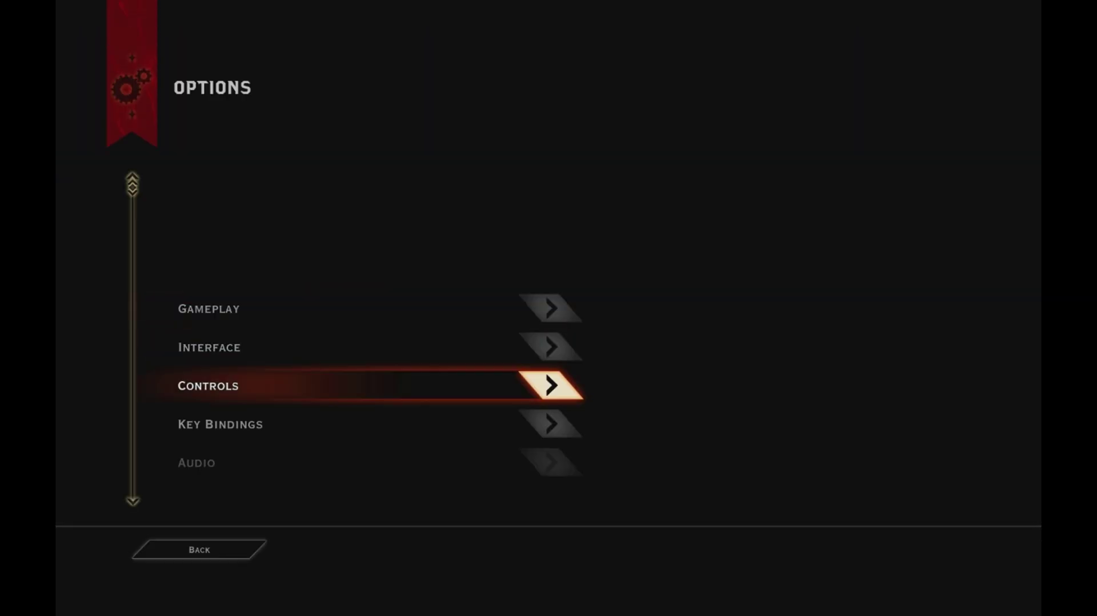
pyautogui.press('Return')
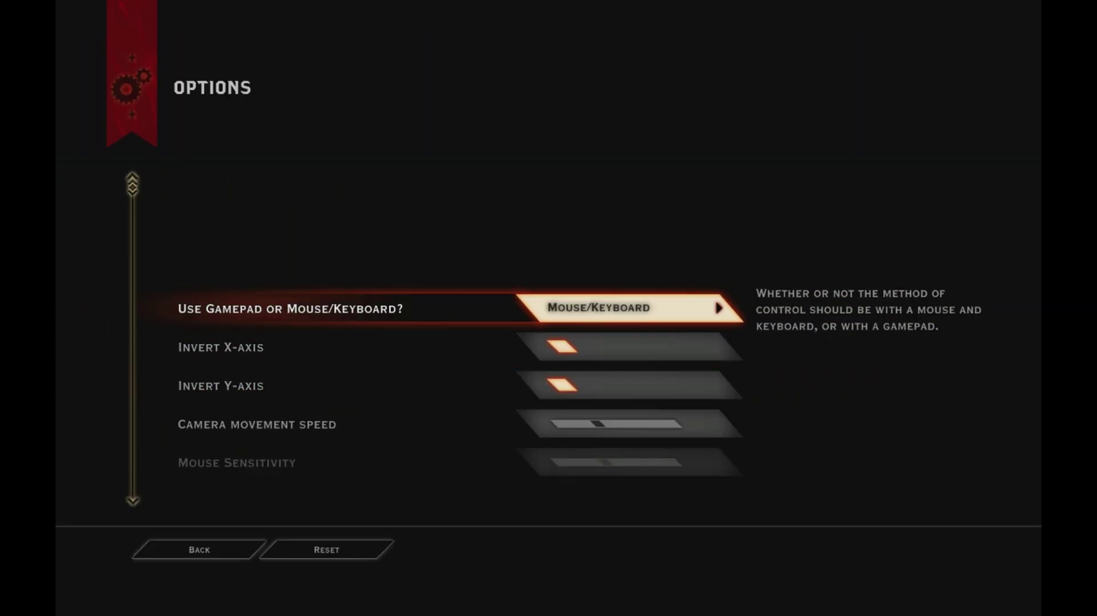
# Set Use Gamepad or Mouse/Keyboard to Gamepad, confirm Yes, and return to the main menu.
pyautogui.press('Right')
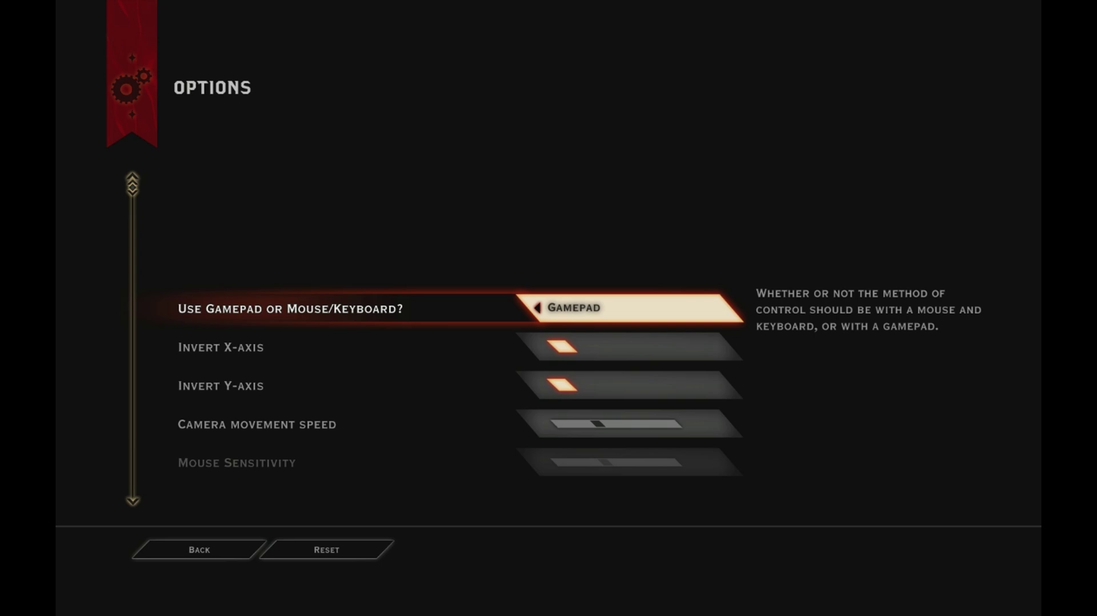
pyautogui.press('Escape')
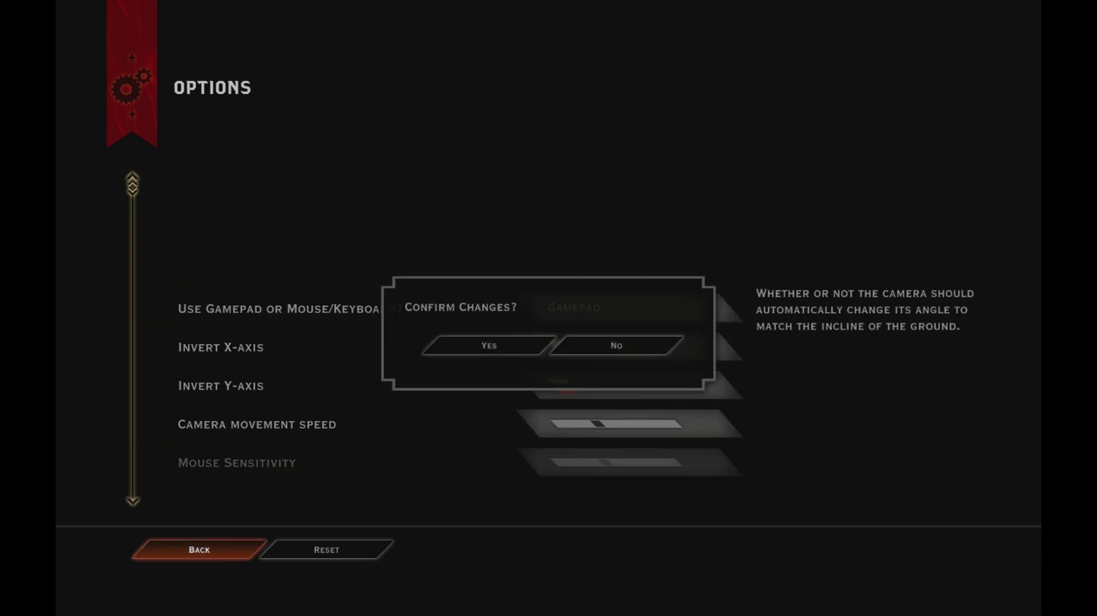
pyautogui.press('Return')
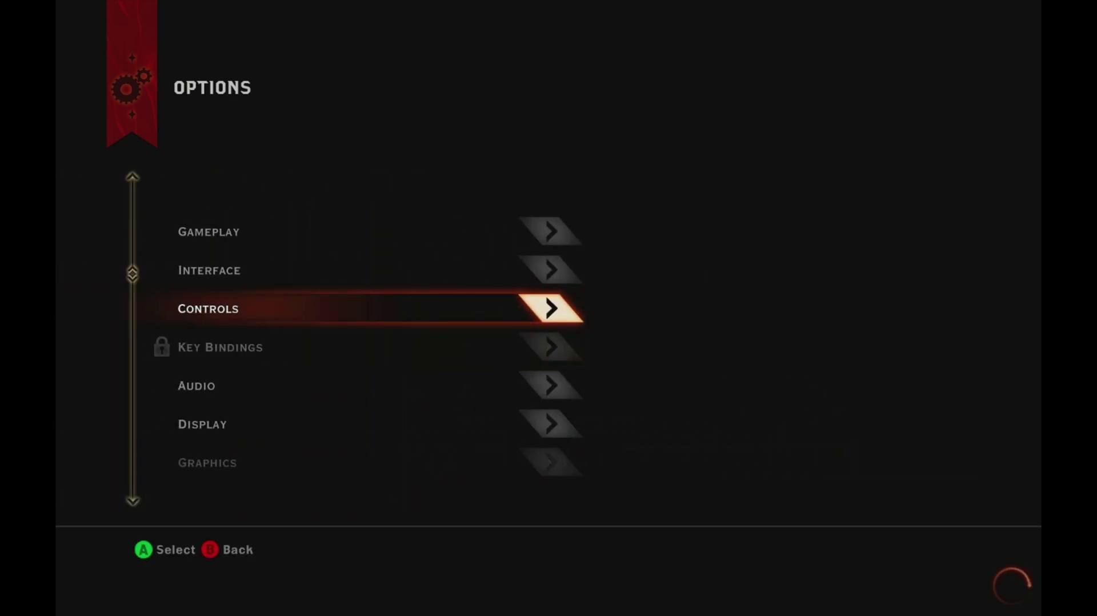
pyautogui.press('Up')
pyautogui.press('Up')
pyautogui.press('Down')
pyautogui.press('Down')
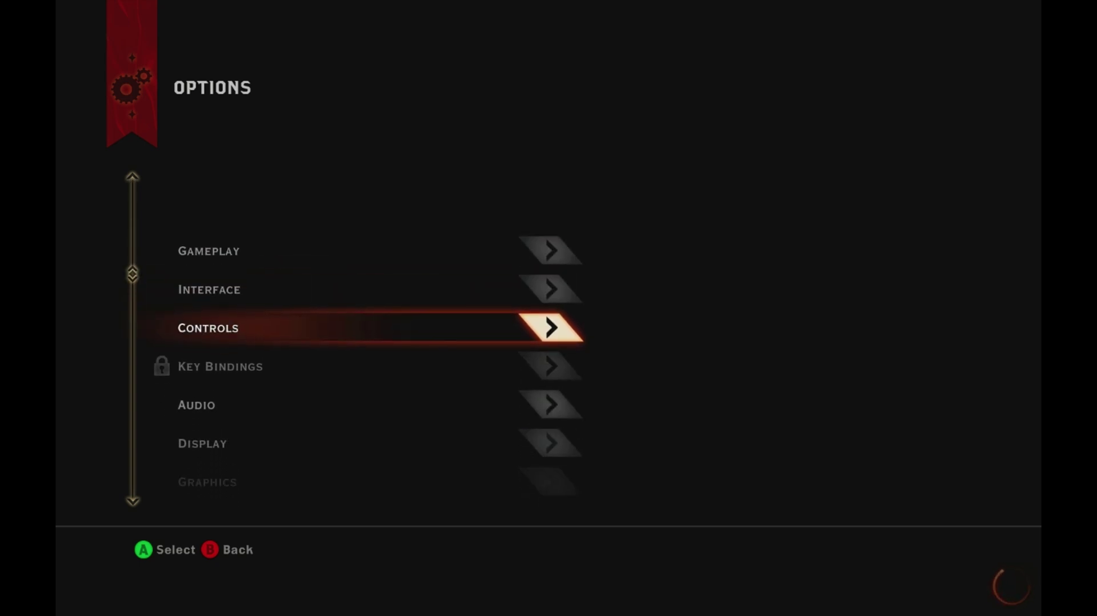
pyautogui.press('Down')
pyautogui.press('Escape')
pyautogui.press('Up')
pyautogui.press('Up')
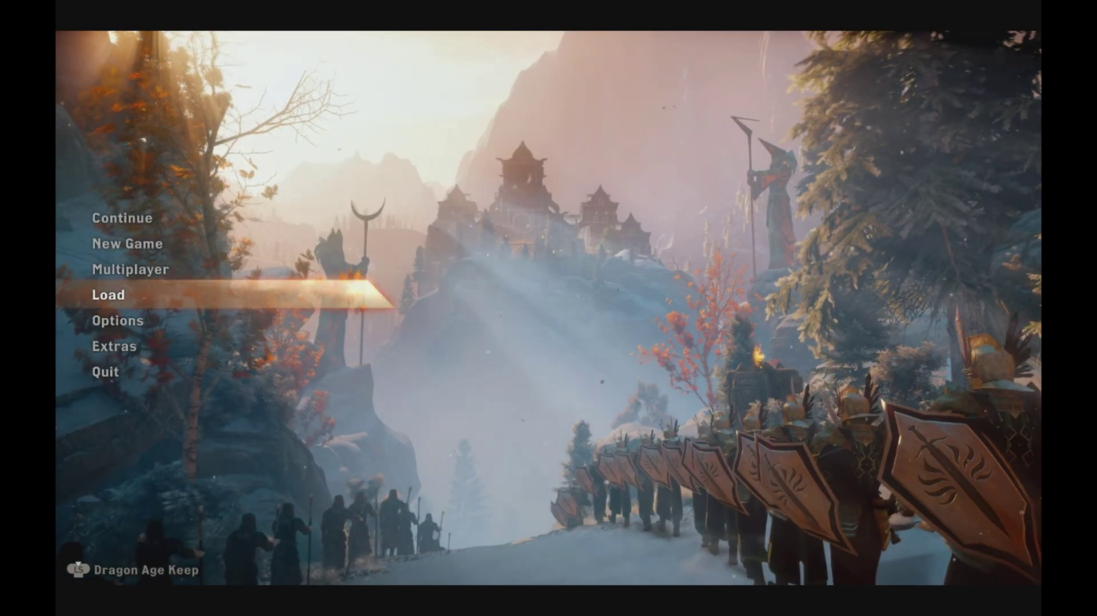